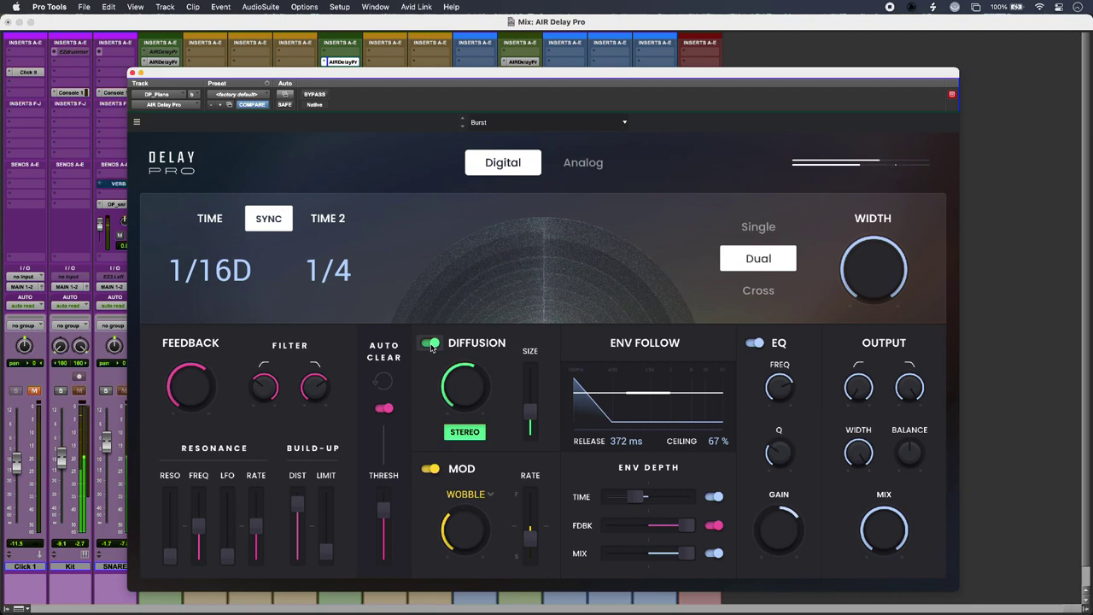
- Compare piano diffusion off and on, set its size to about 43 ms, and A/B stereo diffusion
click(430, 343)
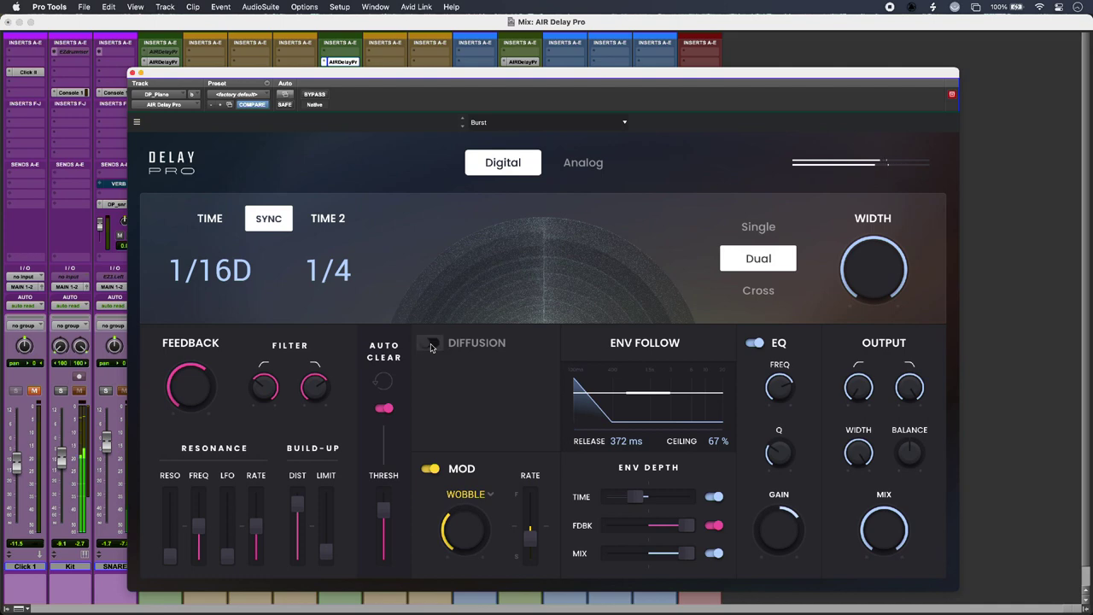
click(430, 343)
mouse_move(530, 410)
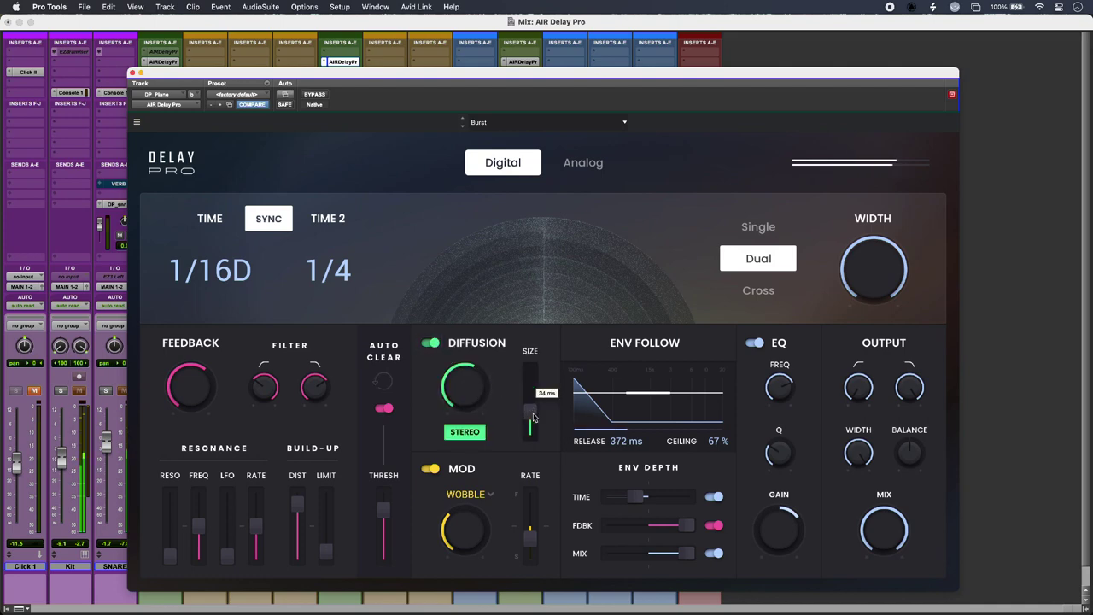
drag(530, 411, 529, 388)
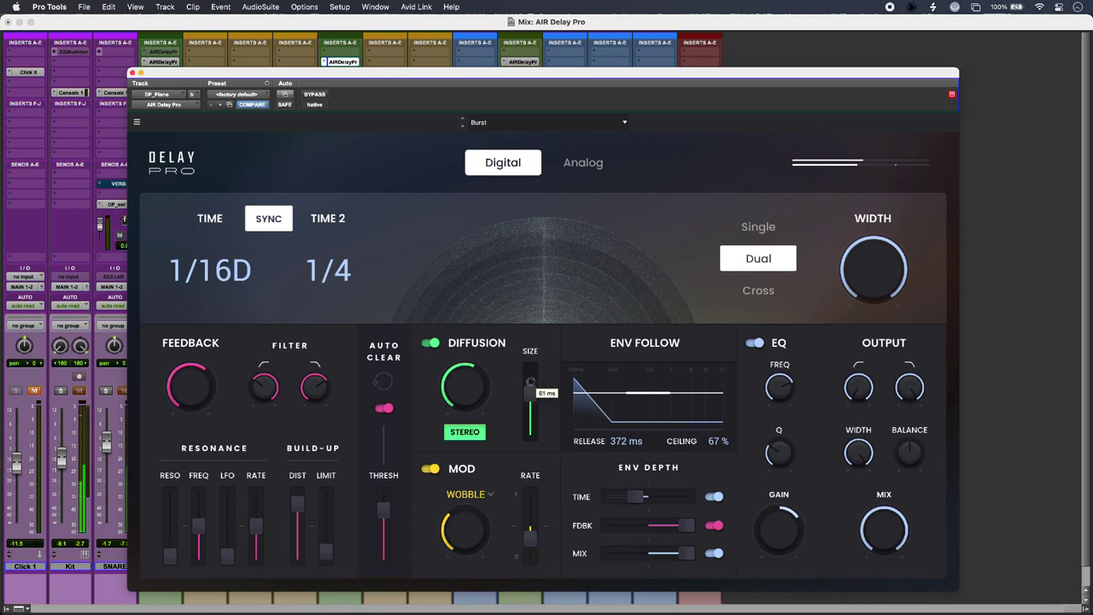
drag(530, 389, 530, 362)
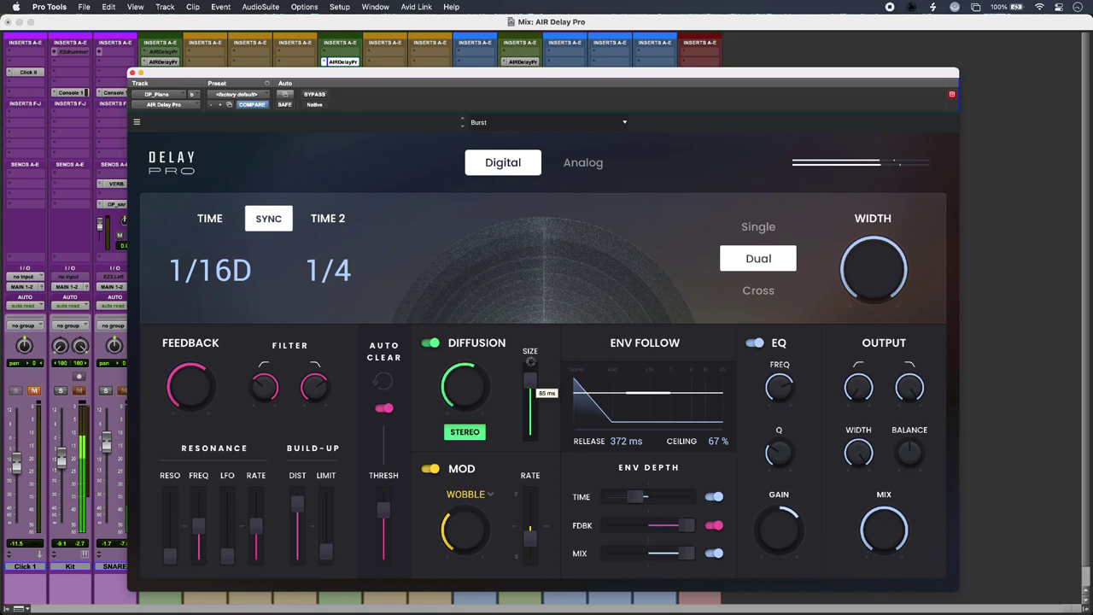
drag(530, 362, 531, 403)
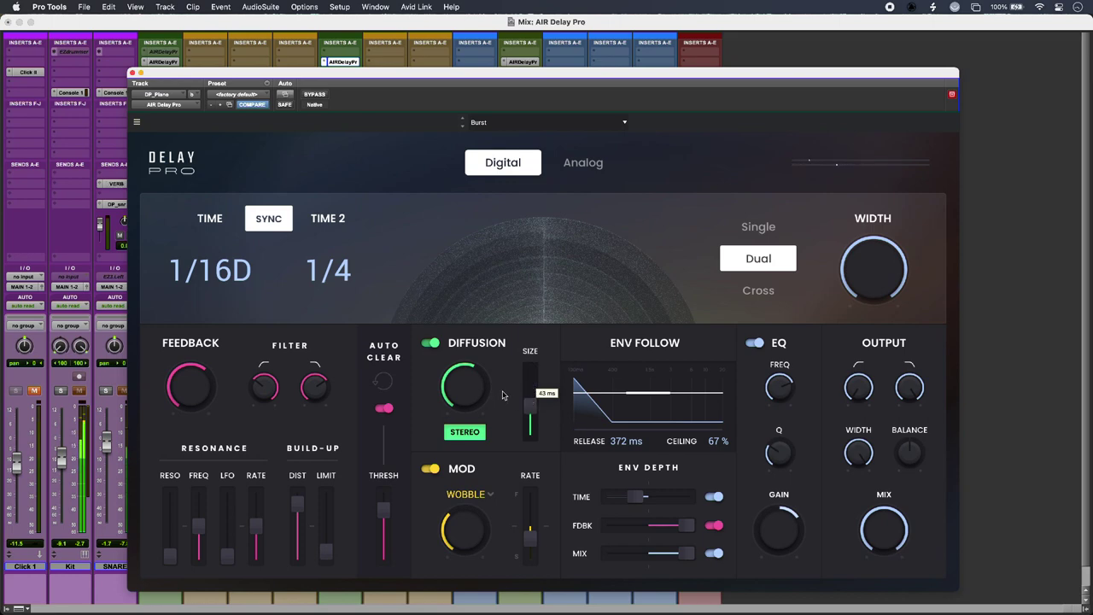
drag(530, 403, 530, 405)
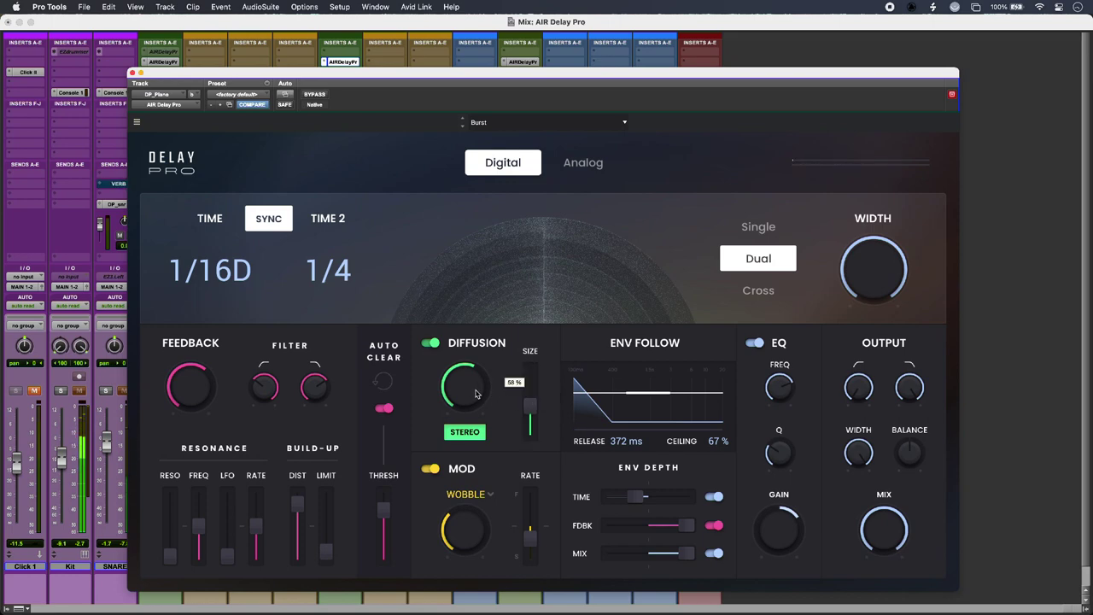
click(474, 437)
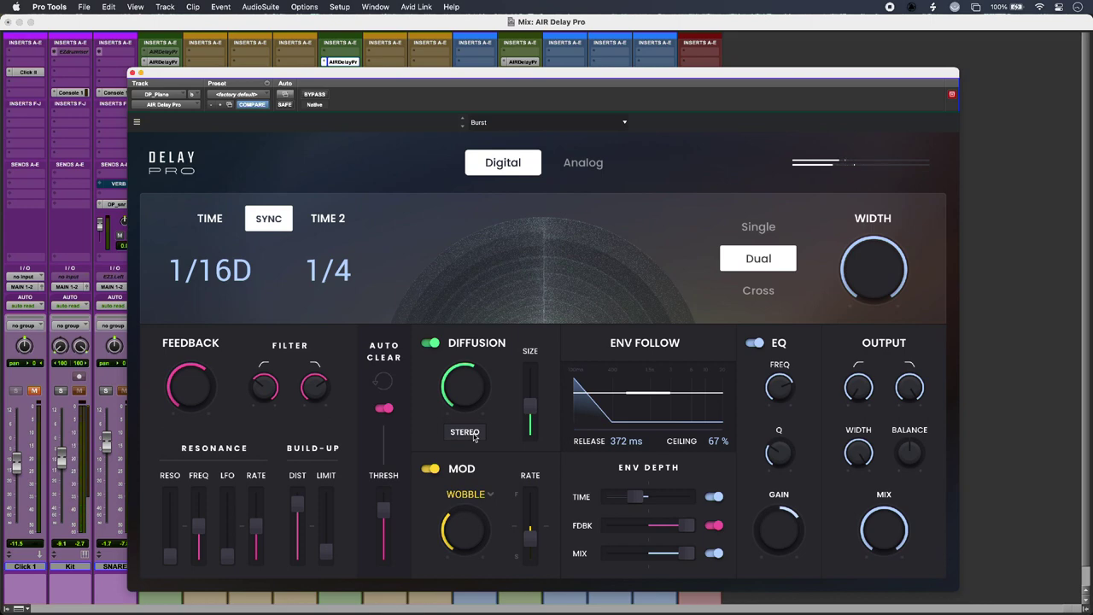
click(475, 436)
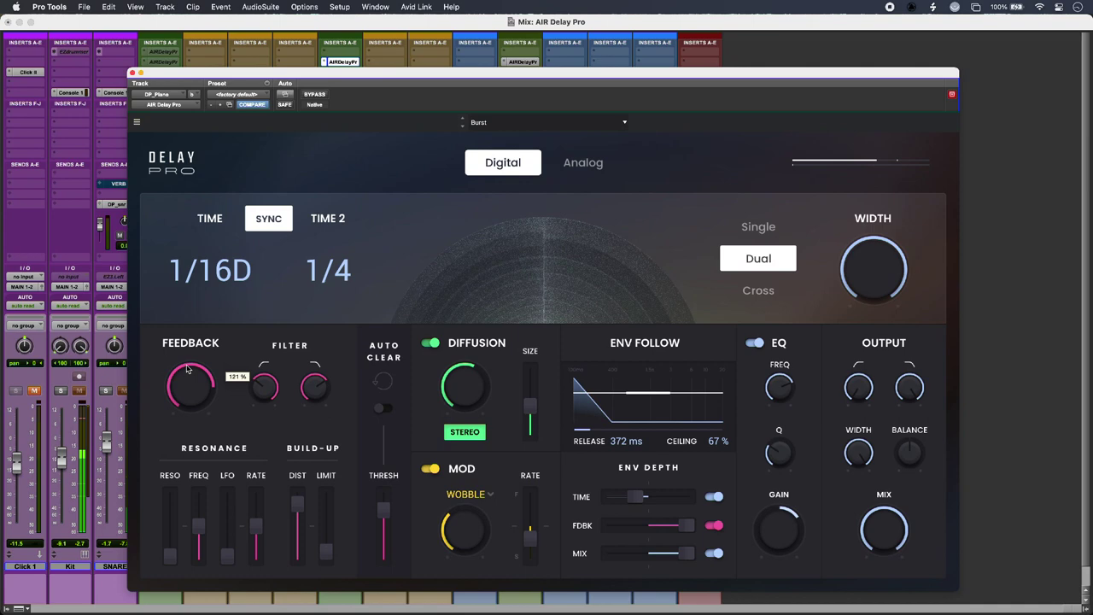
mouse_move(190, 386)
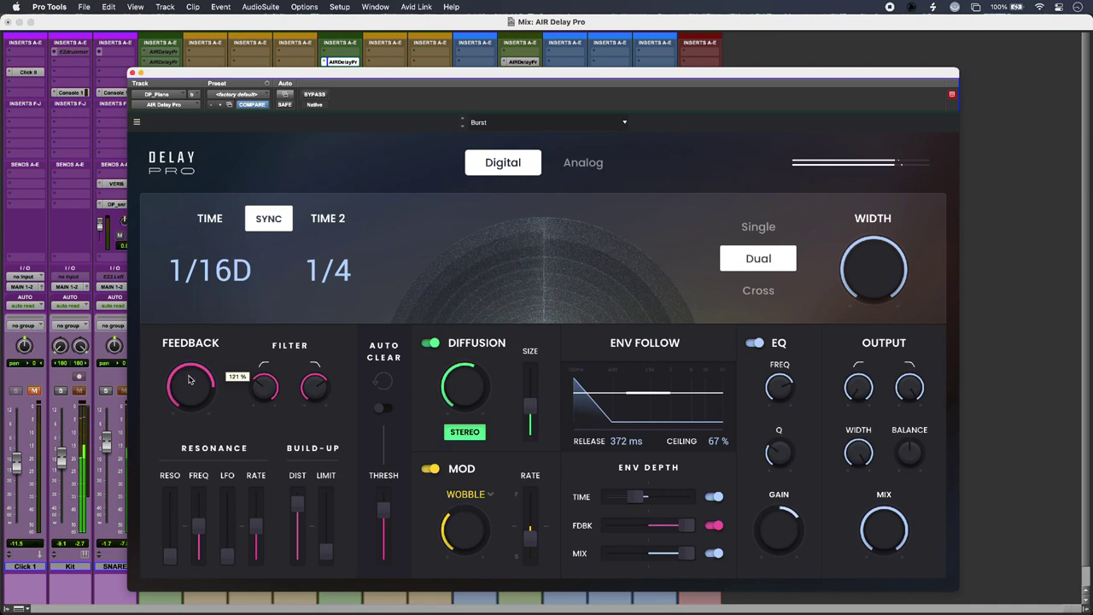
- Lower the piano delay feedback, enable Auto Clear, and set its threshold to about 62 %
drag(189, 376, 190, 399)
click(385, 409)
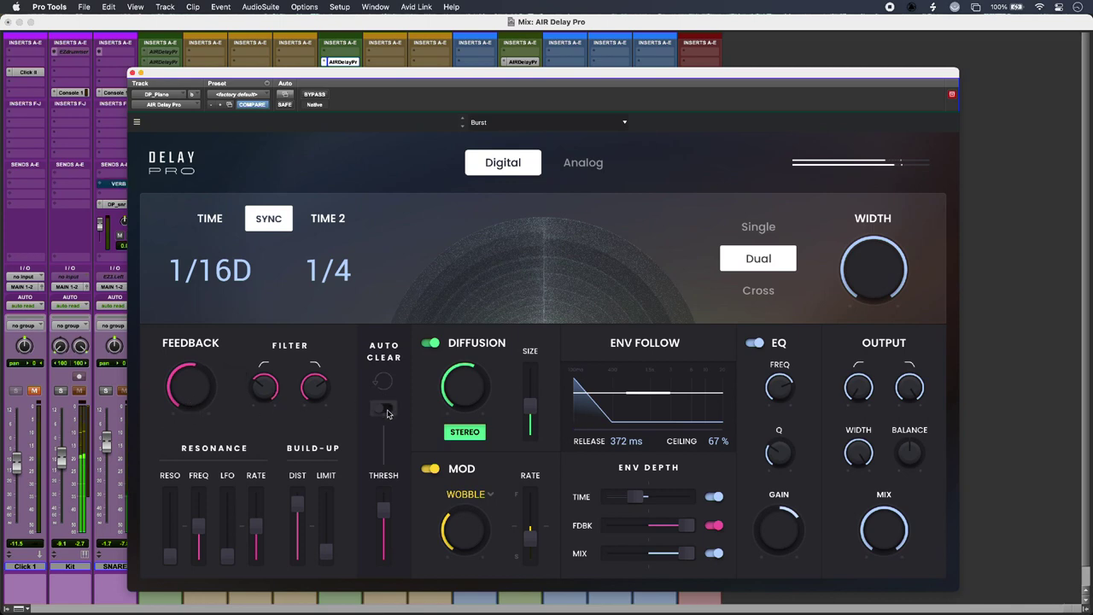
click(384, 408)
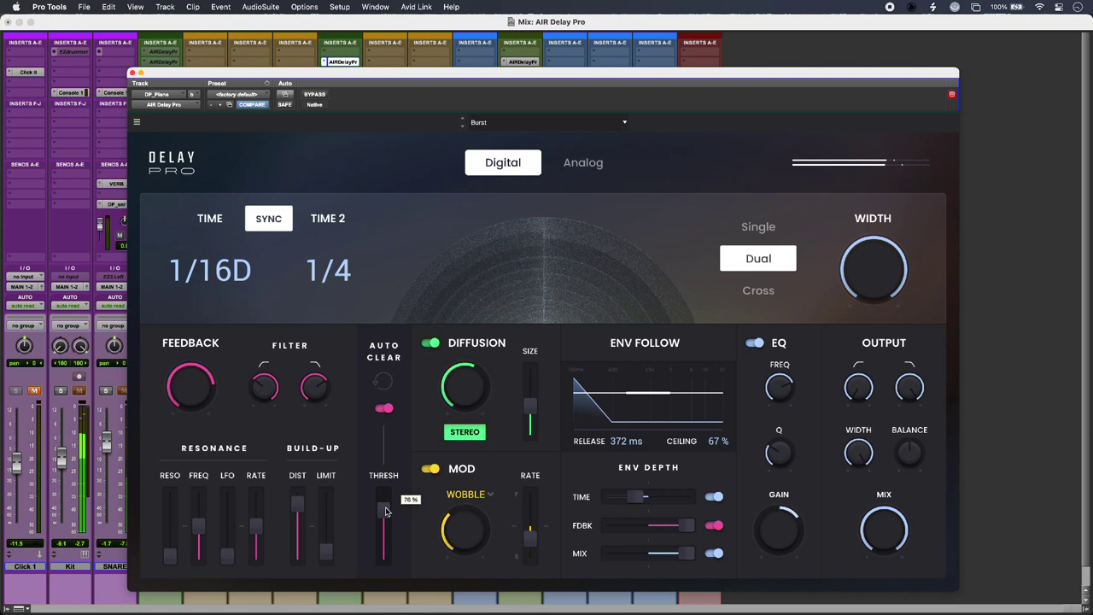
mouse_move(384, 510)
drag(385, 517, 385, 531)
drag(384, 518, 386, 523)
click(342, 63)
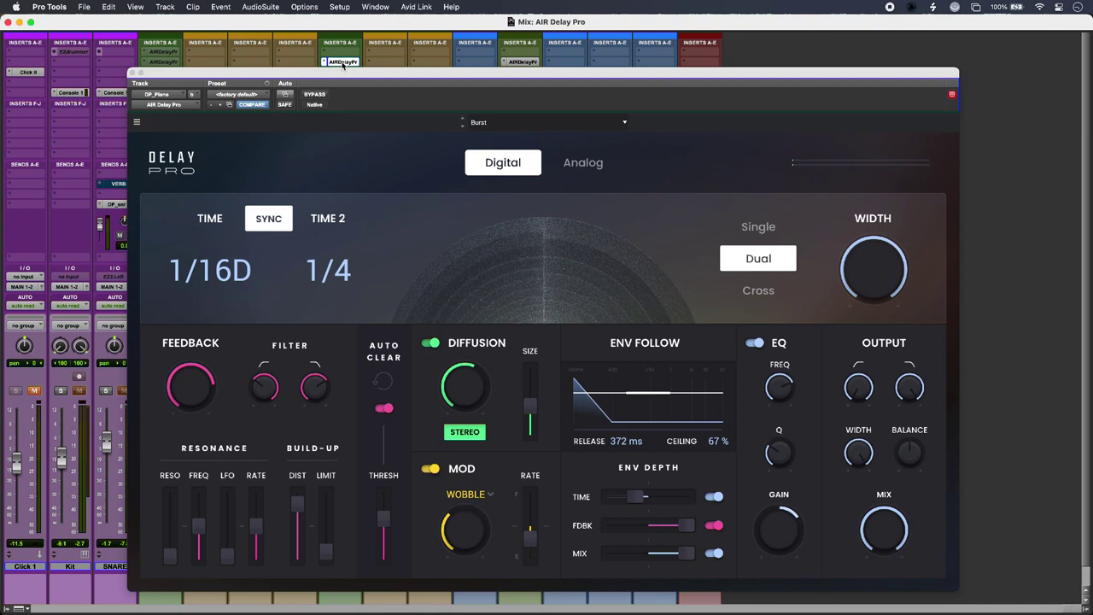
- Show the snare's Delay Pro ('For FX Returns – Single Basic') and compare it bypassed and active
click(163, 51)
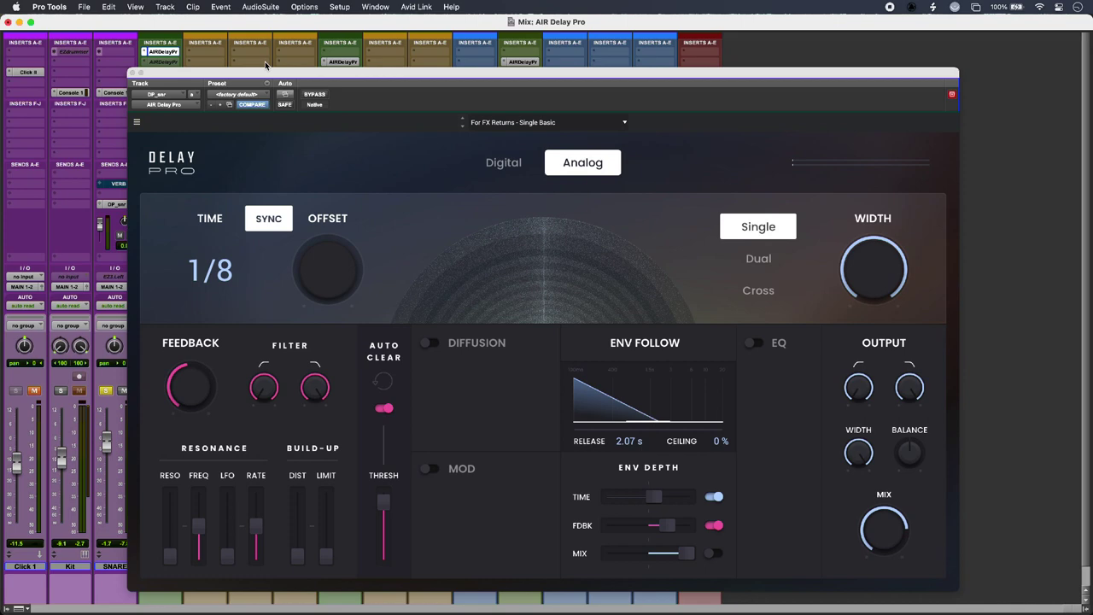
super+click(160, 53)
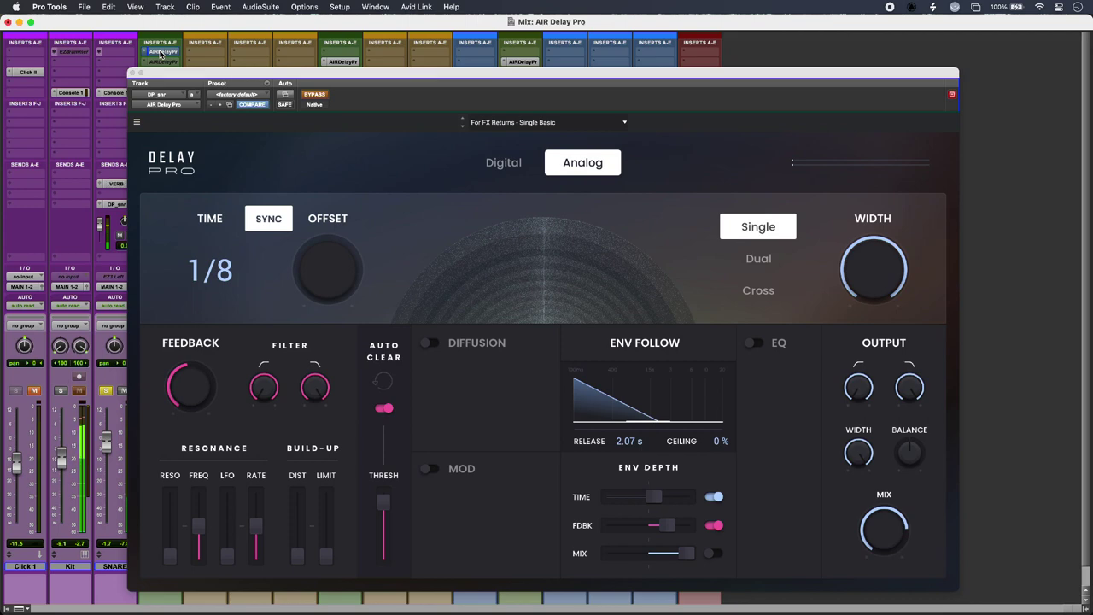
super+click(160, 53)
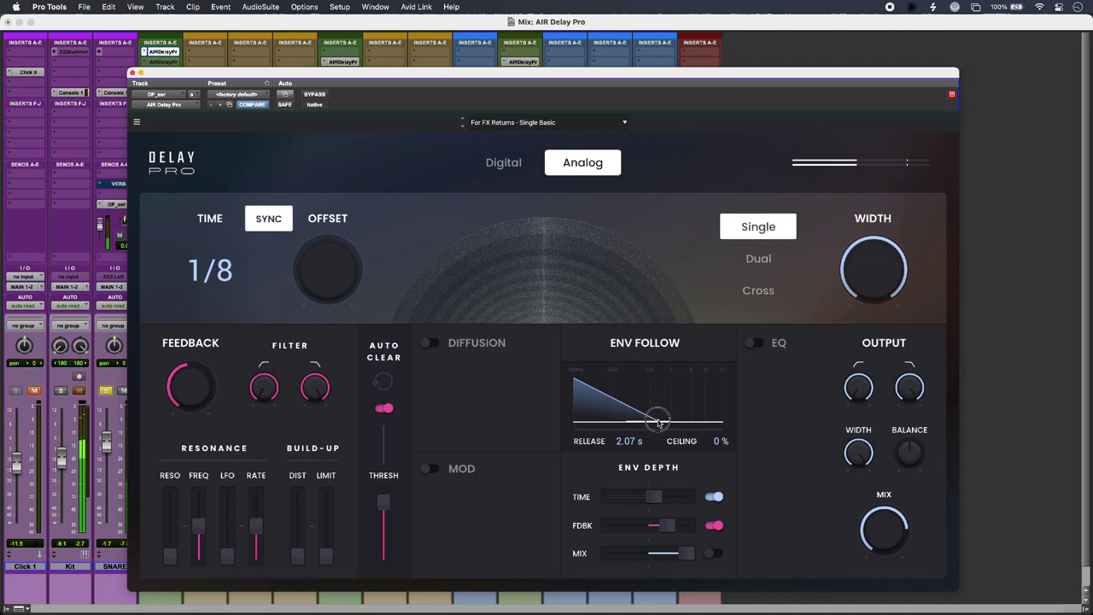
- Tweak the snare's envelope-follow time and feedback depths, return the ceiling to 0 %, and audition delay times
drag(658, 420, 658, 385)
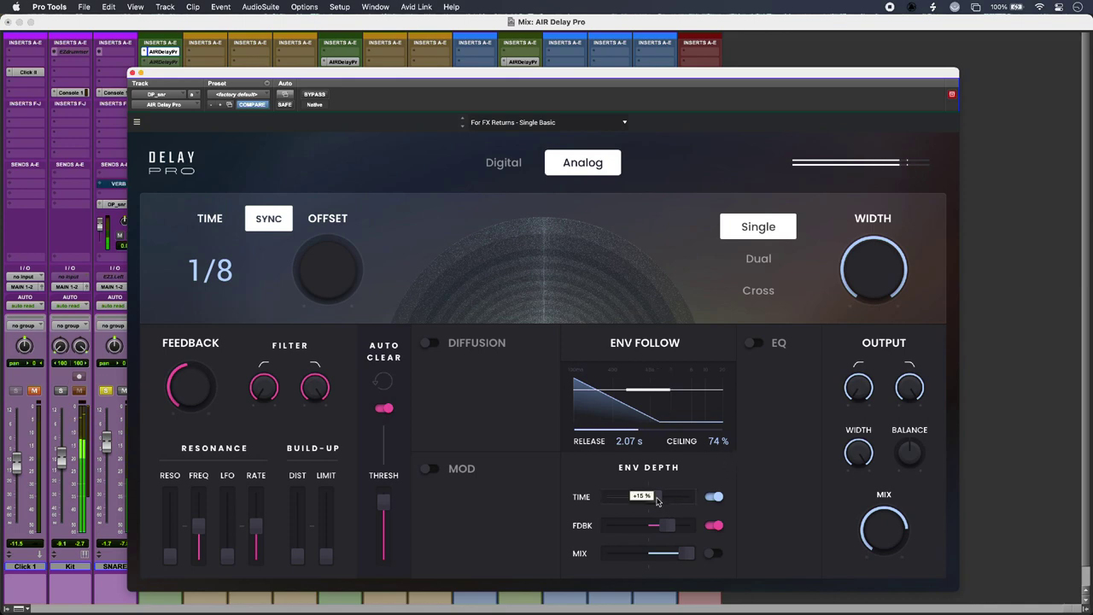
drag(656, 500, 634, 497)
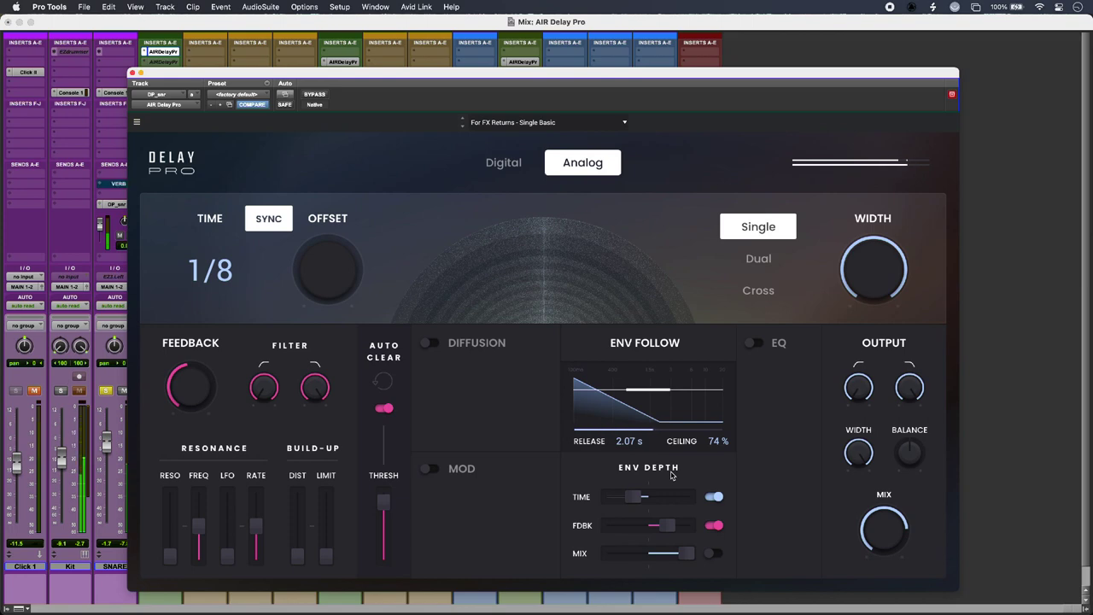
mouse_move(644, 496)
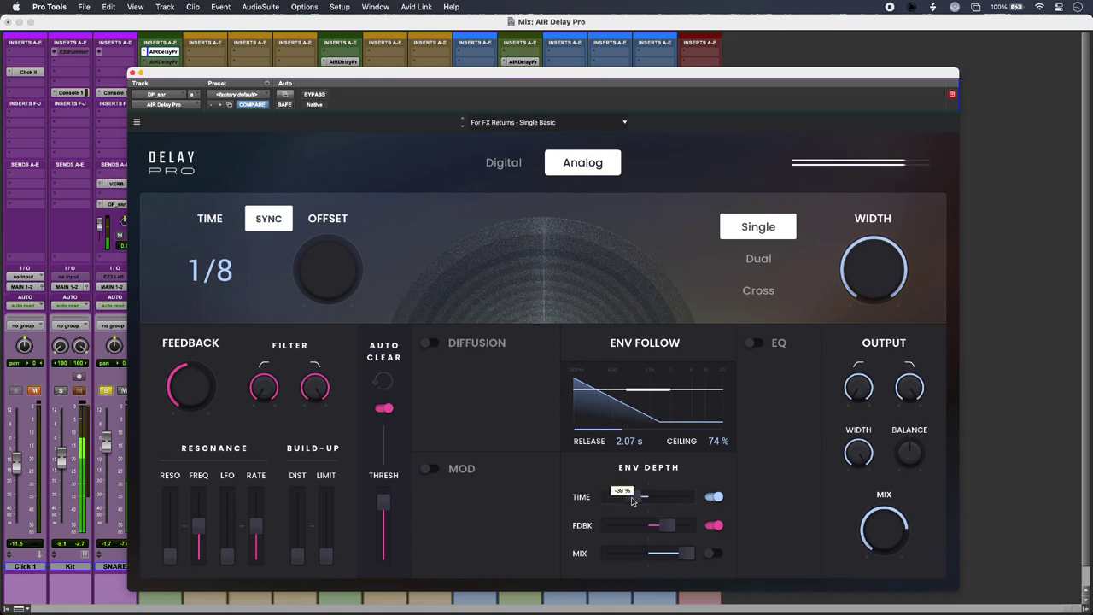
mouse_move(656, 497)
mouse_down()
mouse_move(682, 496)
mouse_move(691, 528)
mouse_up()
click(669, 524)
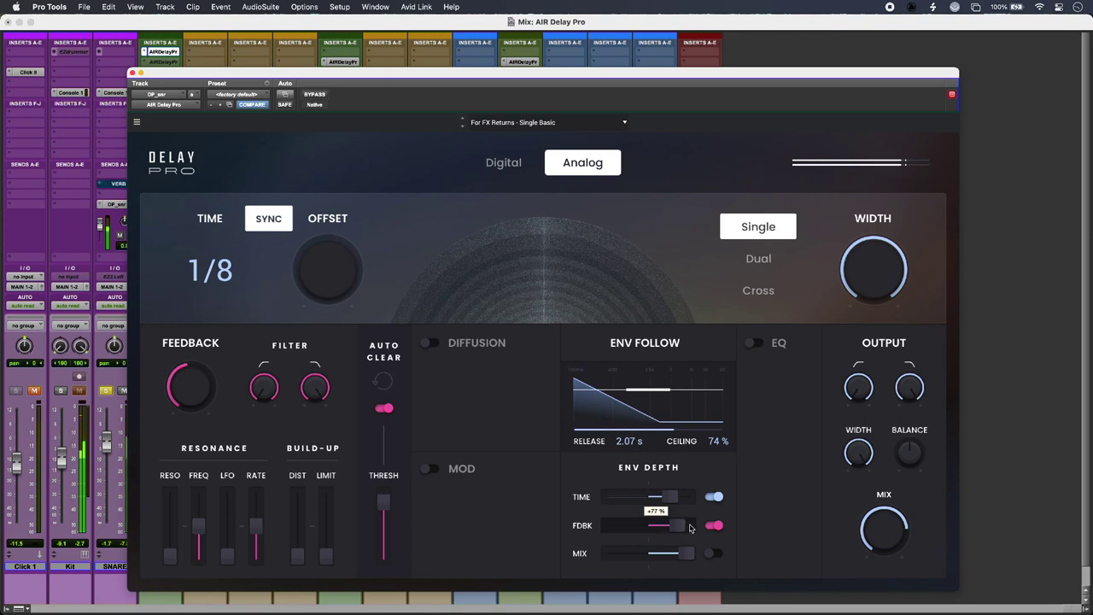
drag(671, 496, 602, 503)
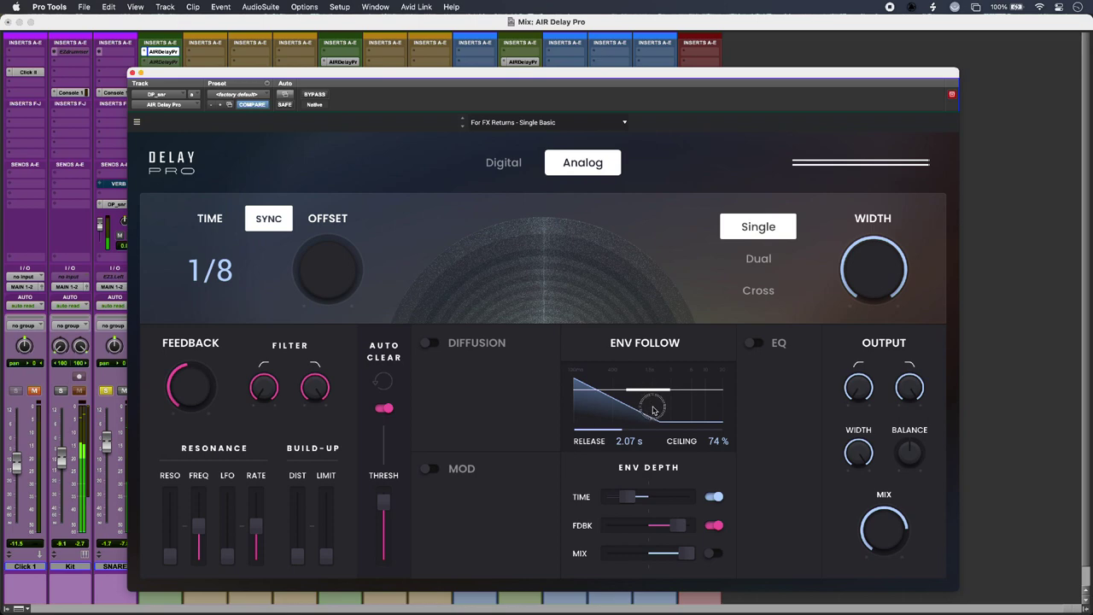
drag(650, 391, 660, 462)
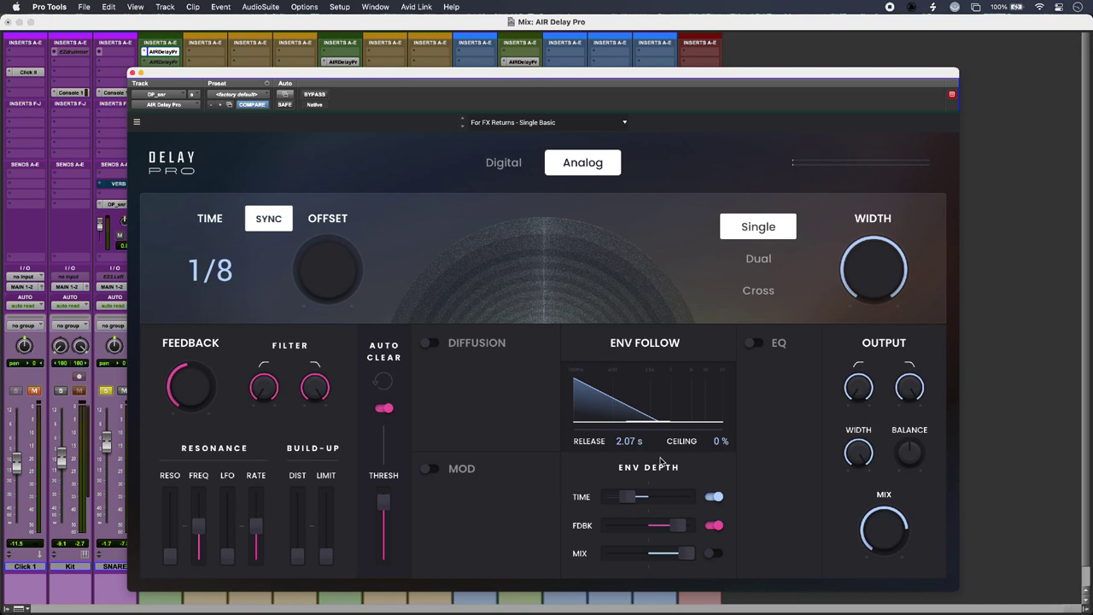
drag(521, 256, 520, 258)
- Set the snare delay time to 1/16T, then show the guitar's Delay Pro with 'Mod - Chorusy 1'
drag(519, 285, 346, 281)
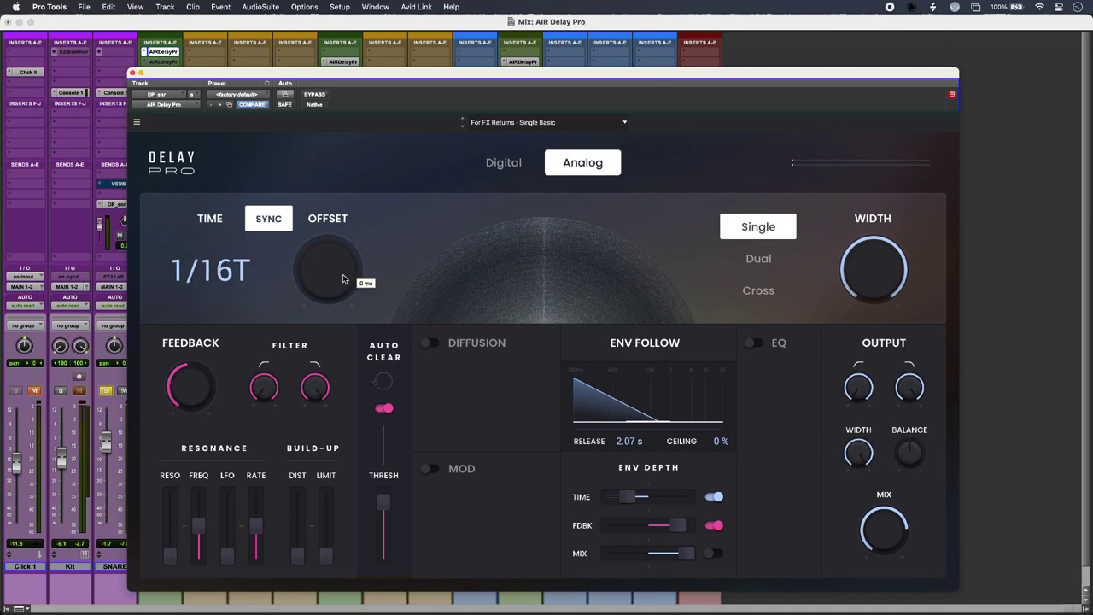
click(211, 266)
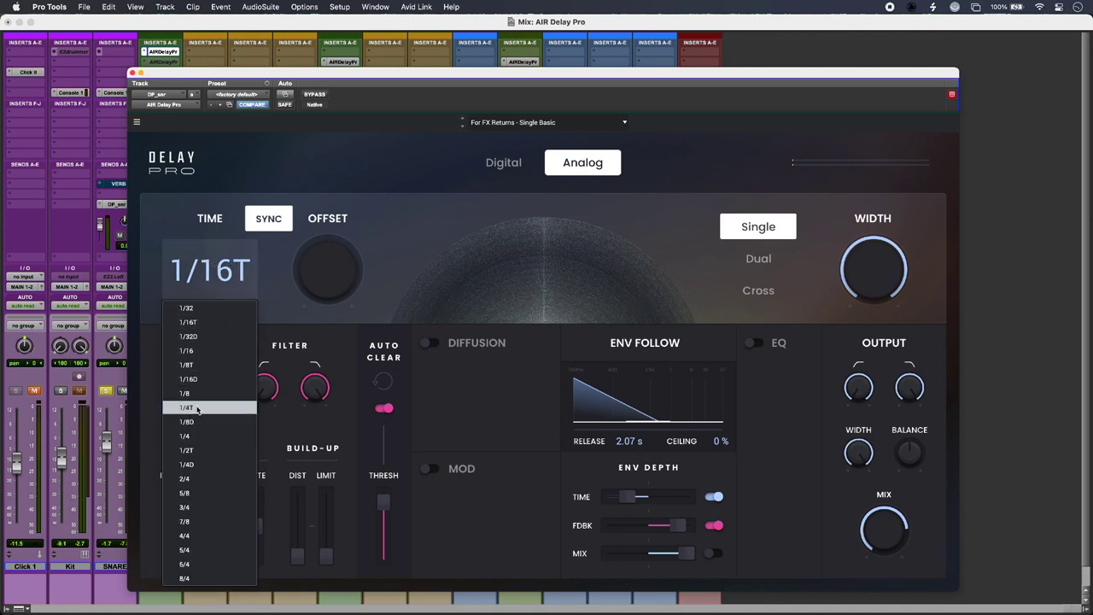
click(343, 61)
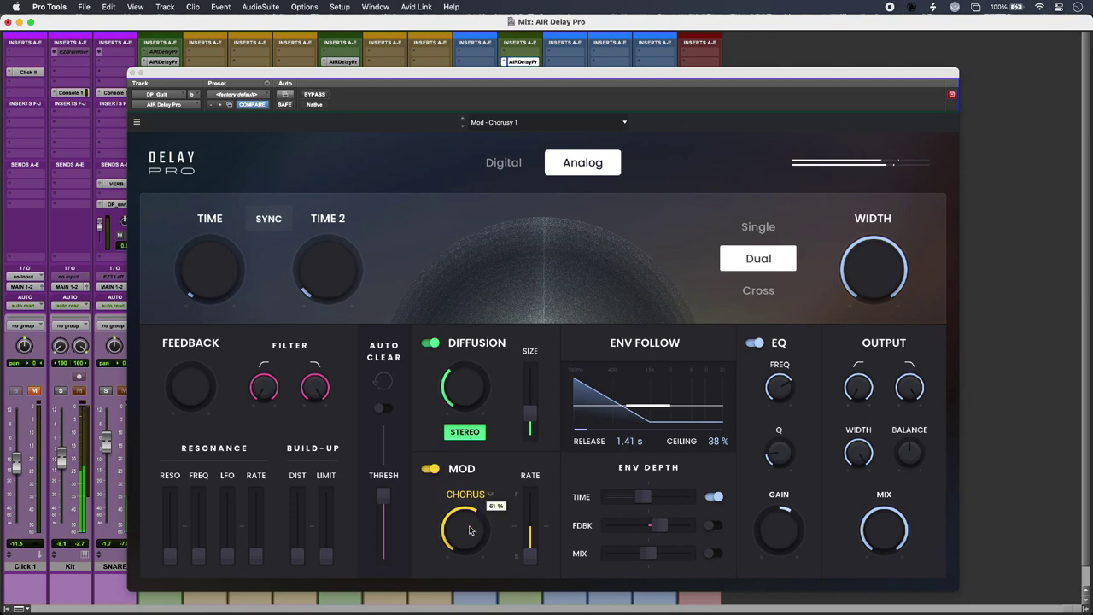
mouse_move(465, 527)
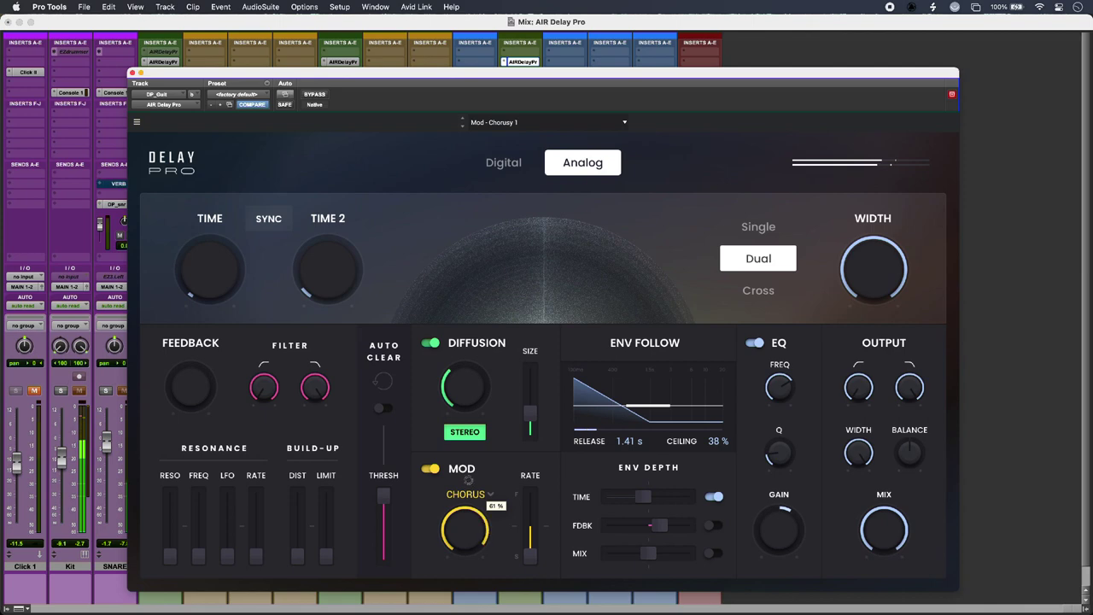
- Raise the guitar's chorus amount, audition Wobble at 43 % depth, then return to Chorus modulation
drag(468, 493, 469, 475)
click(473, 495)
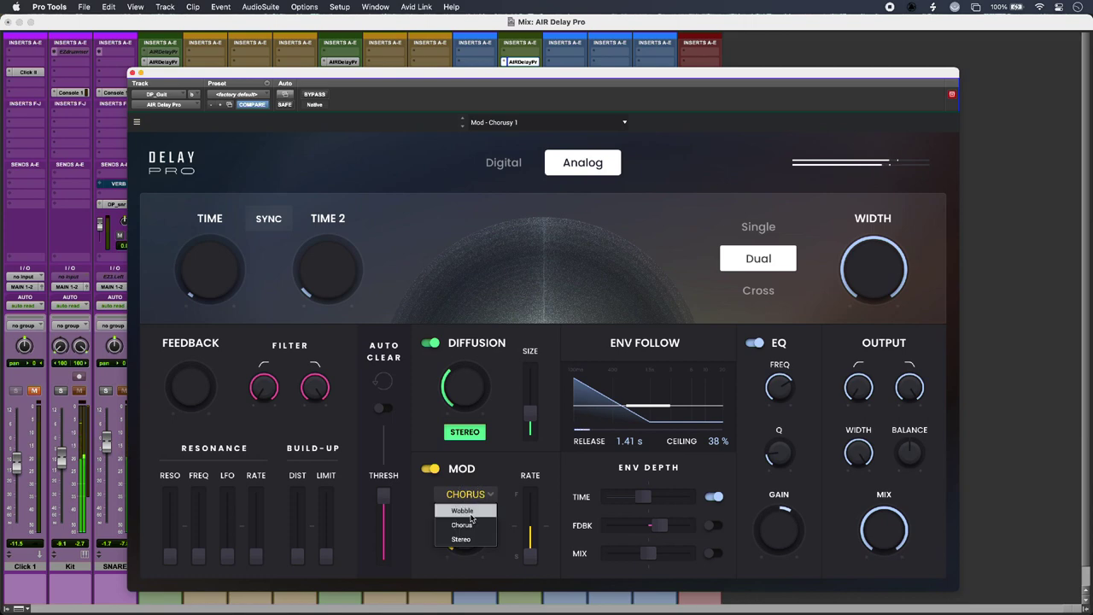
click(473, 511)
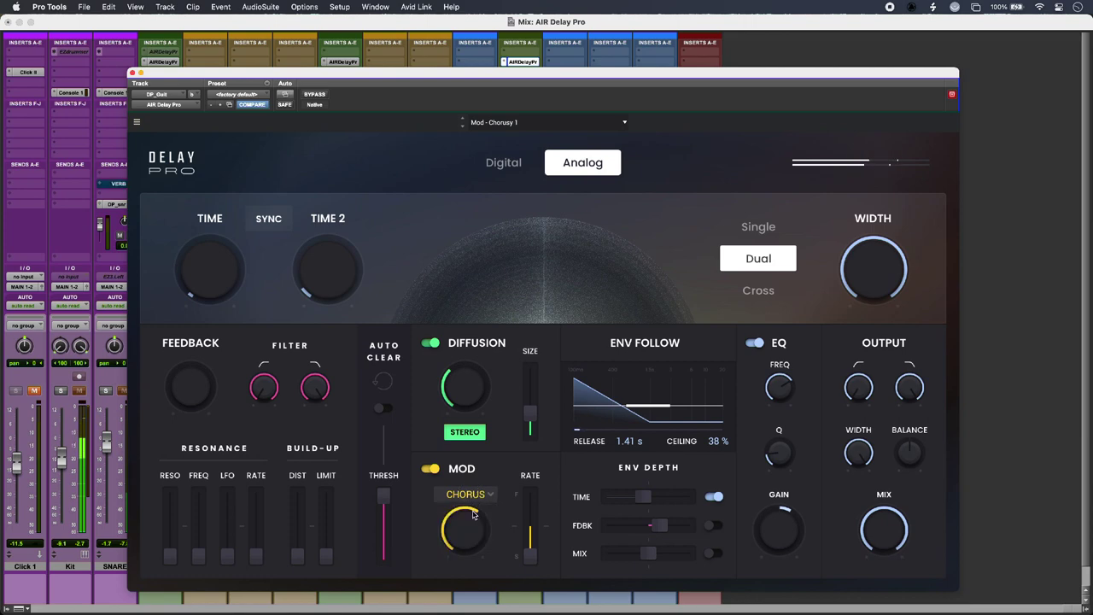
mouse_move(465, 529)
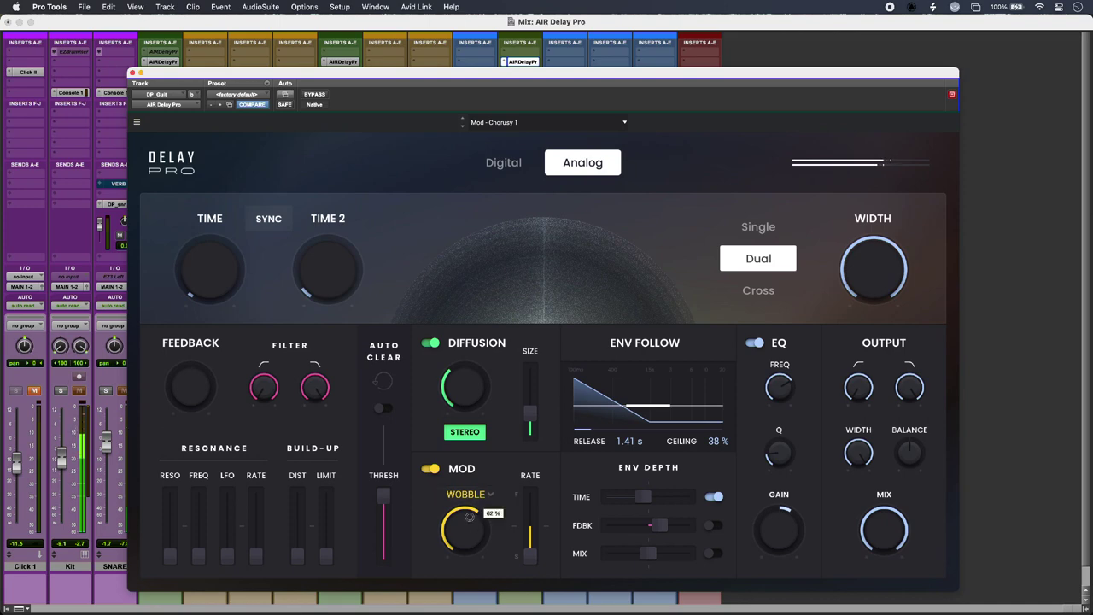
scroll(468, 510, up, 3)
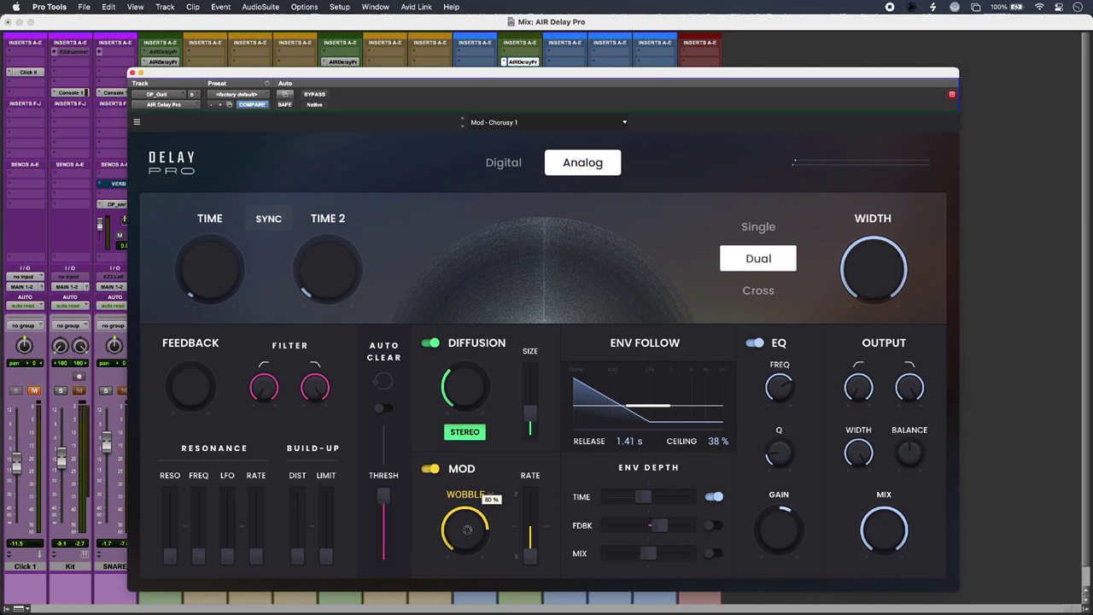
mouse_move(470, 551)
mouse_down()
mouse_move(472, 560)
mouse_move(468, 550)
mouse_up()
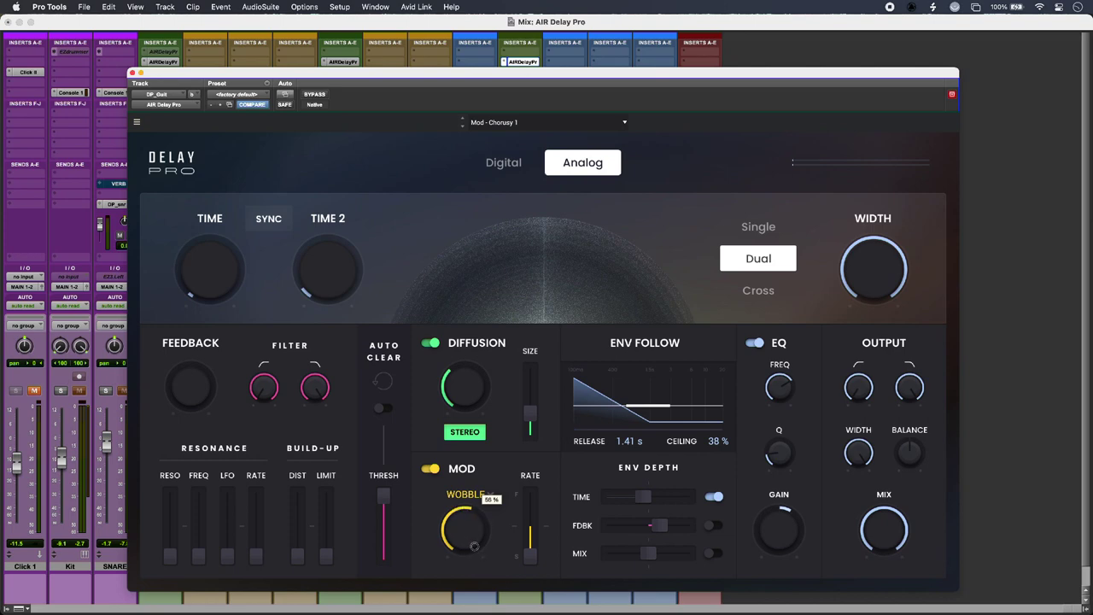
click(467, 495)
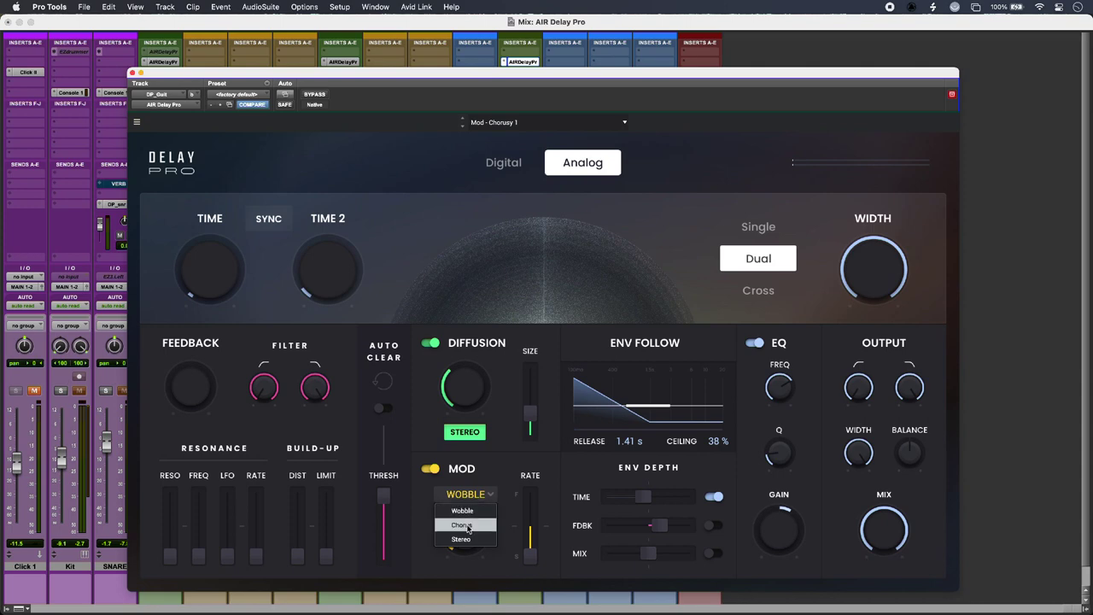
click(459, 521)
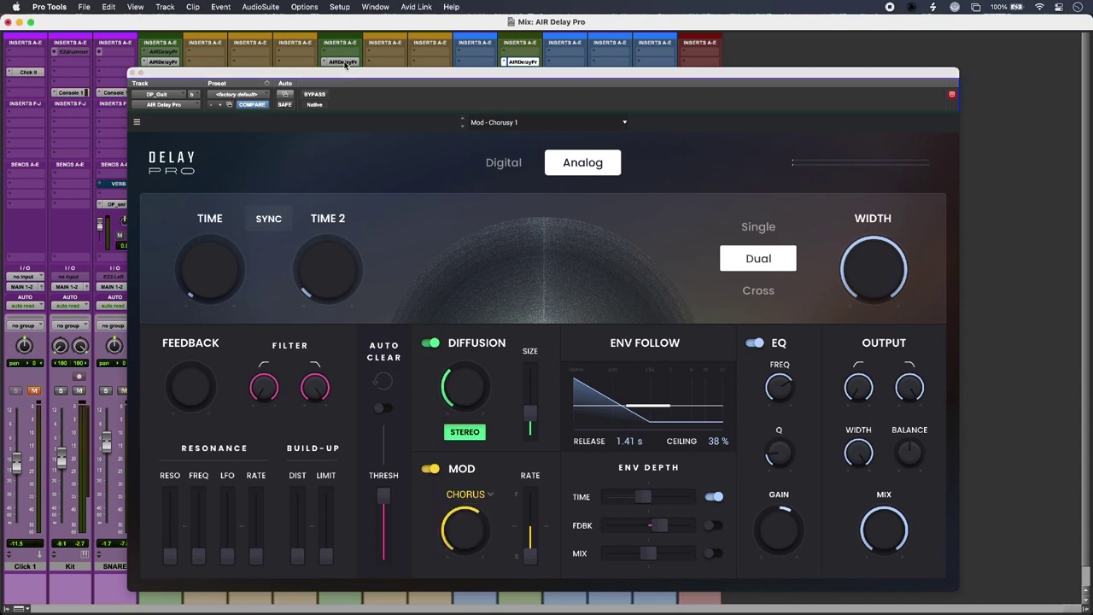